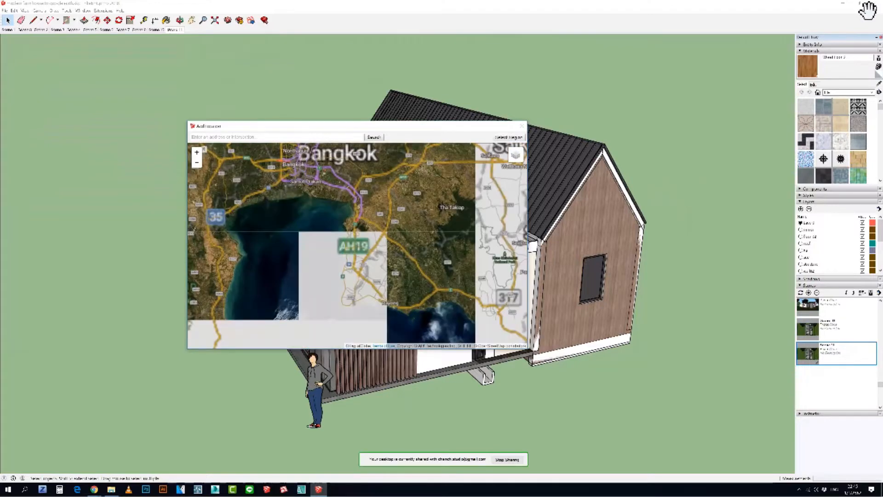
# Step: Locate the village site southeast of Bangkok, near routes 315 and 349, on the satellite map at close range
pyautogui.scroll(4, 365, 276)
pyautogui.scroll(-3, 365, 276)
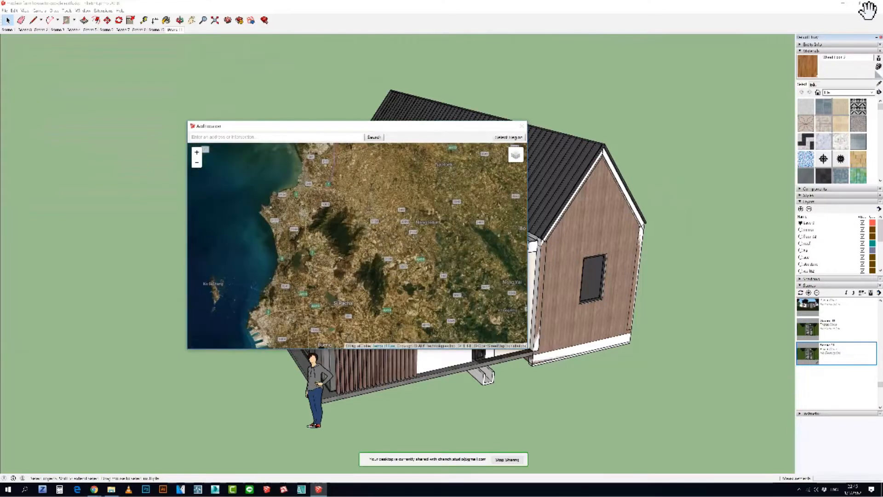
pyautogui.moveTo(365, 276); pyautogui.dragTo(372, 328)
pyautogui.scroll(2, 372, 190)
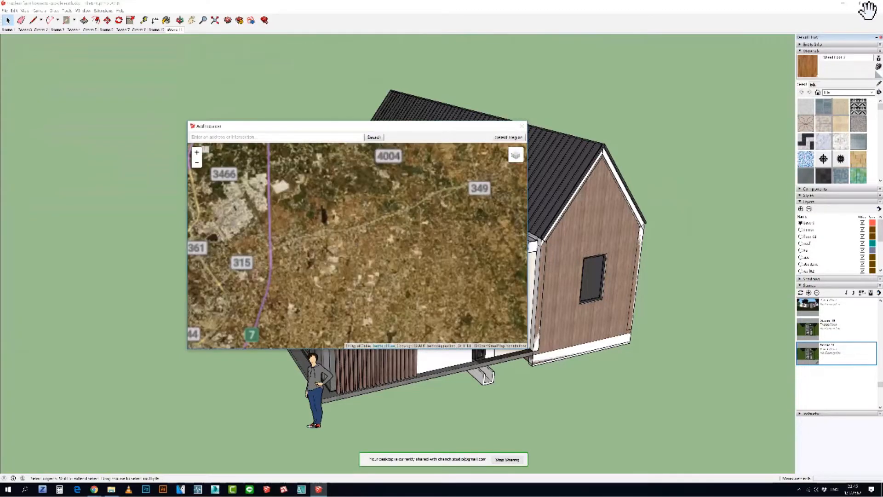
pyautogui.scroll(-3, 357, 245)
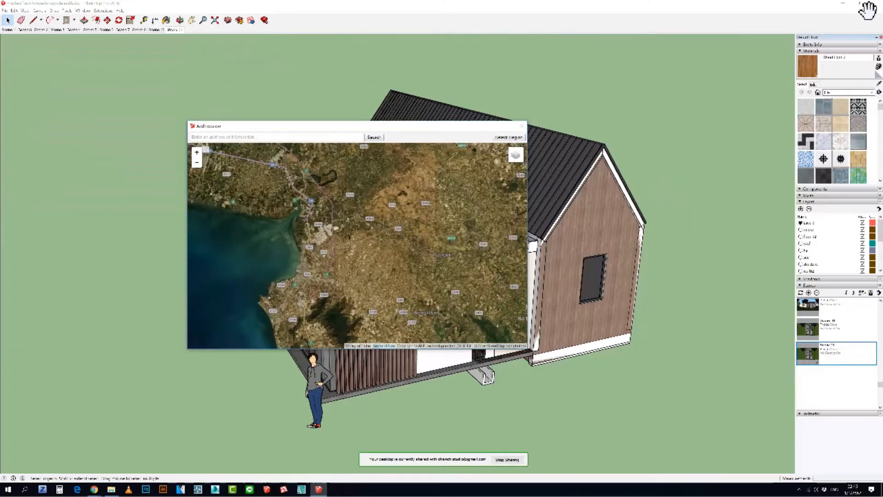
pyautogui.moveTo(358, 245)
pyautogui.mouseDown()
pyautogui.moveTo(372, 238)
pyautogui.moveTo(357, 229)
pyautogui.mouseUp()
pyautogui.scroll(2, 342, 220)
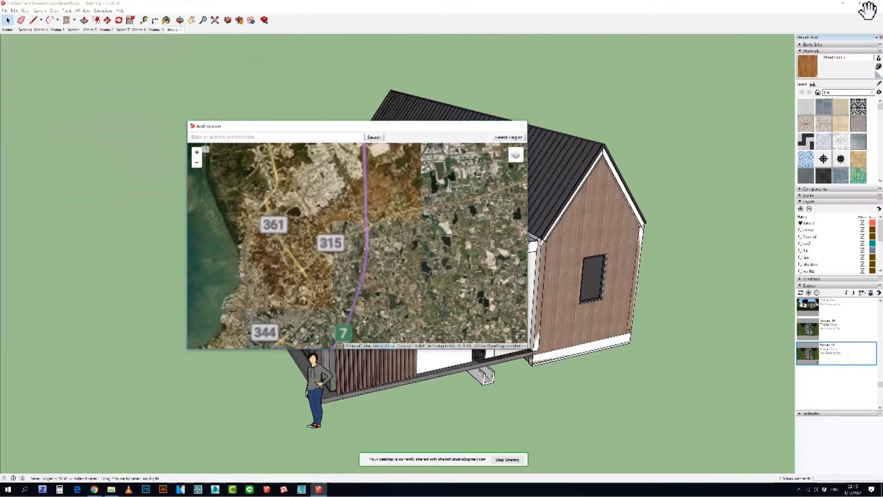
pyautogui.scroll(2, 363, 230)
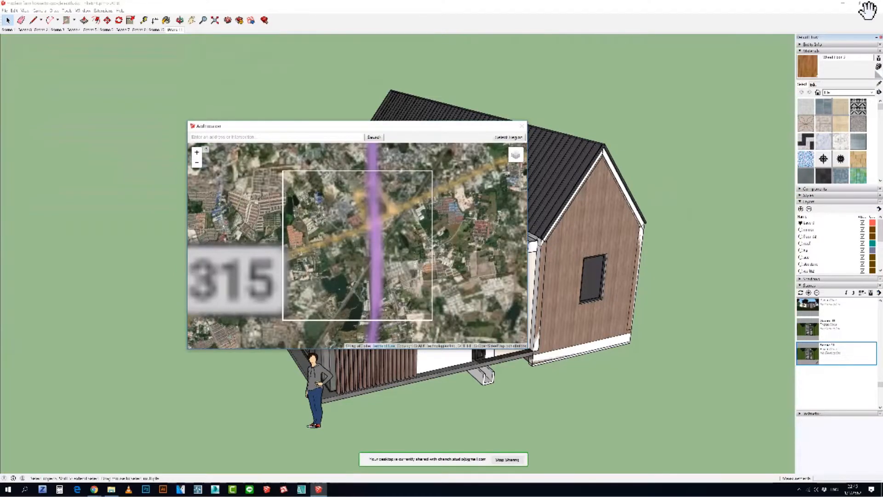
pyautogui.scroll(1, 358, 245)
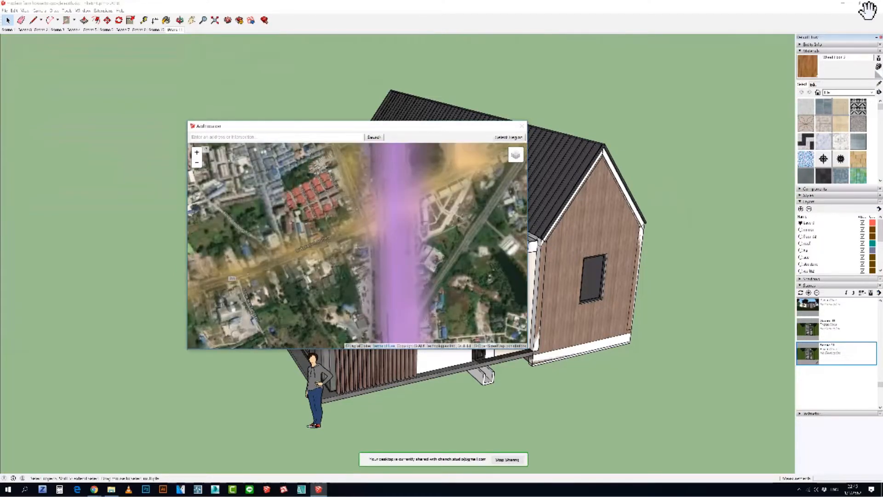
pyautogui.moveTo(397, 218); pyautogui.dragTo(318, 272)
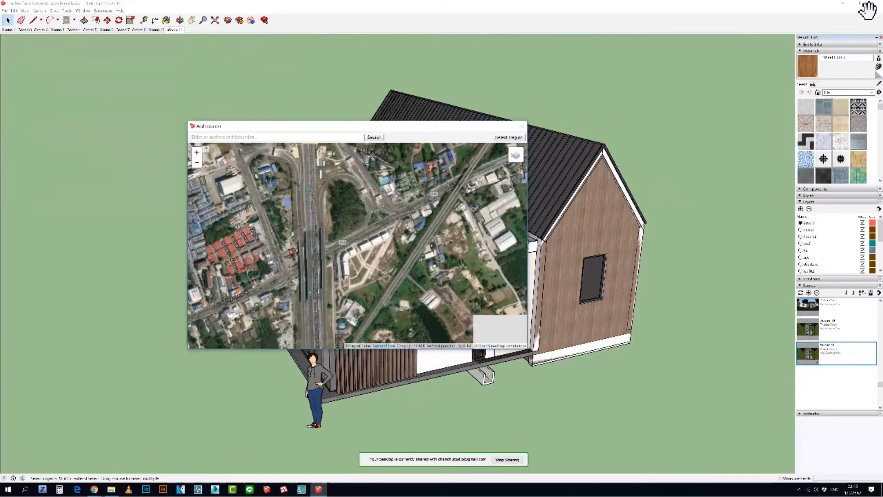
pyautogui.moveTo(479, 198); pyautogui.dragTo(237, 304)
pyautogui.scroll(-3, 358, 245)
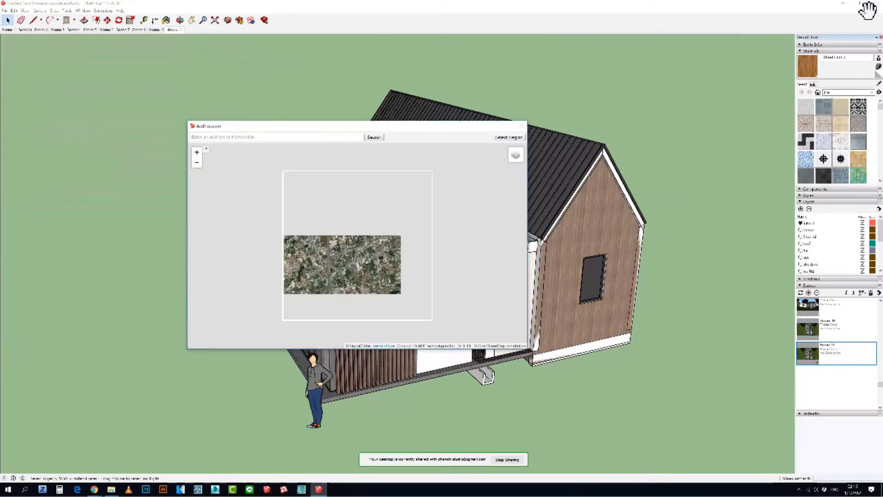
pyautogui.moveTo(391, 232); pyautogui.dragTo(323, 259)
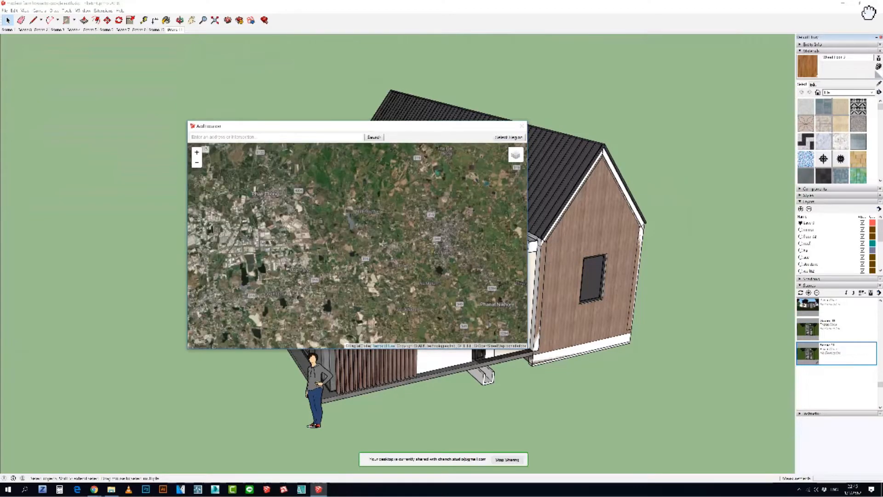
pyautogui.moveTo(373, 243); pyautogui.dragTo(341, 249)
pyautogui.scroll(5, 407, 244)
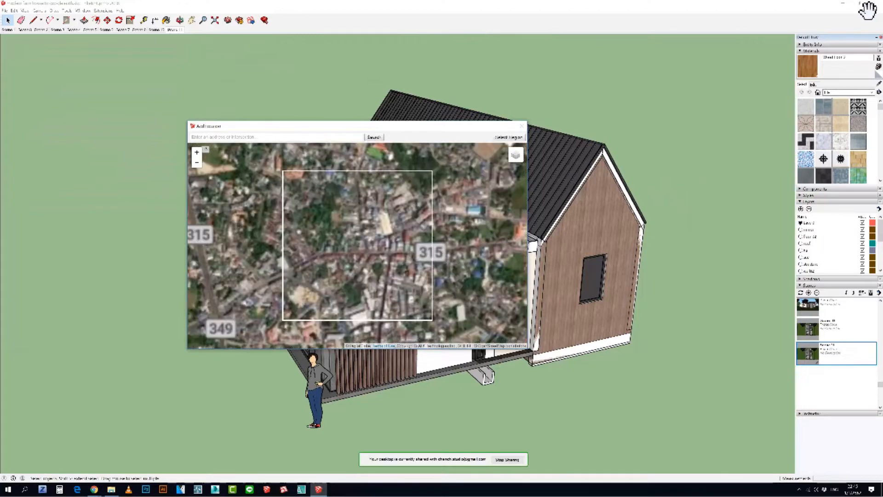
pyautogui.moveTo(303, 258); pyautogui.dragTo(493, 219)
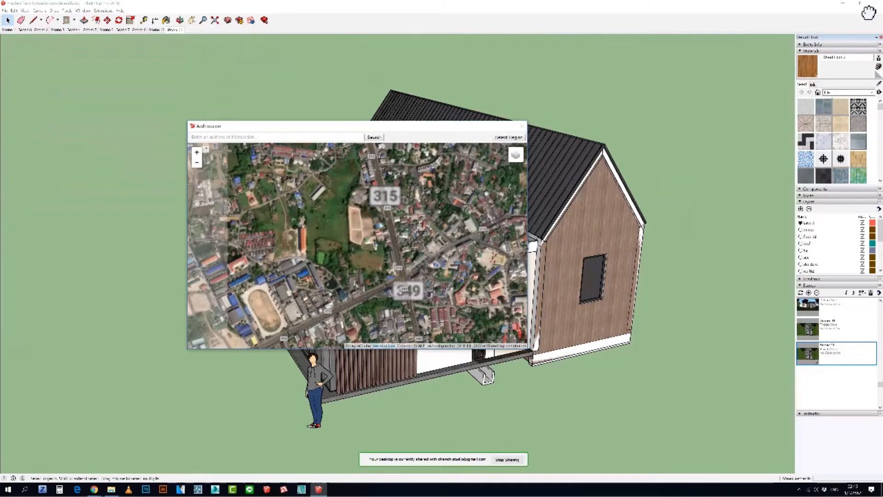
pyautogui.moveTo(341, 235); pyautogui.dragTo(388, 267)
pyautogui.scroll(2, 302, 167)
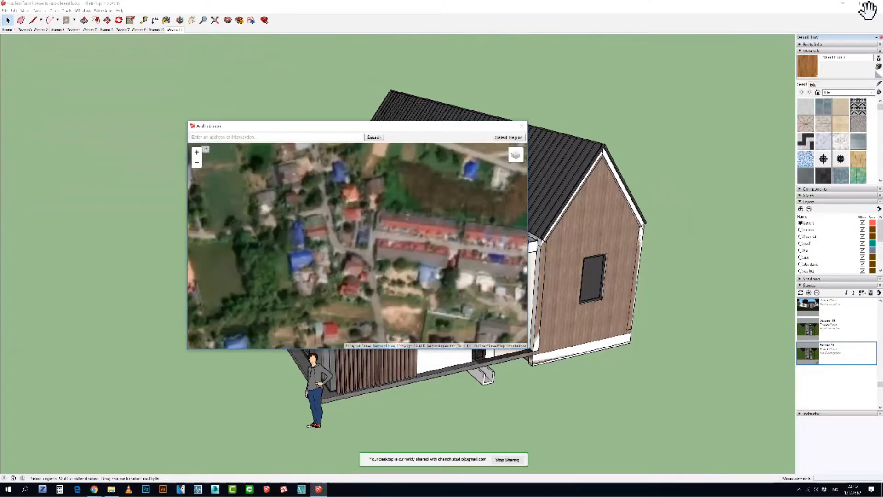
pyautogui.moveTo(317, 185)
pyautogui.mouseDown()
pyautogui.moveTo(355, 275)
pyautogui.moveTo(347, 243)
pyautogui.mouseUp()
# Step: Select a roughly square region around the road junction and its vacant brown plot, and grab it as the model's site imagery
pyautogui.click(509, 137)
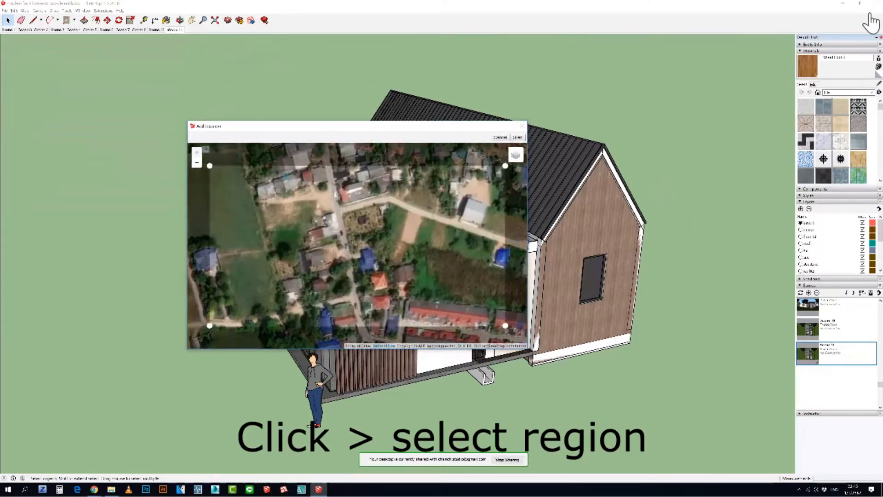
pyautogui.moveTo(357, 246)
pyautogui.mouseDown()
pyautogui.moveTo(374, 239)
pyautogui.moveTo(338, 269)
pyautogui.mouseUp()
pyautogui.moveTo(505, 165)
pyautogui.mouseDown()
pyautogui.moveTo(462, 149)
pyautogui.moveTo(373, 240)
pyautogui.moveTo(363, 239)
pyautogui.moveTo(454, 147)
pyautogui.moveTo(363, 211)
pyautogui.moveTo(448, 149)
pyautogui.moveTo(433, 173)
pyautogui.moveTo(492, 149)
pyautogui.moveTo(434, 150)
pyautogui.moveTo(452, 148)
pyautogui.mouseUp()
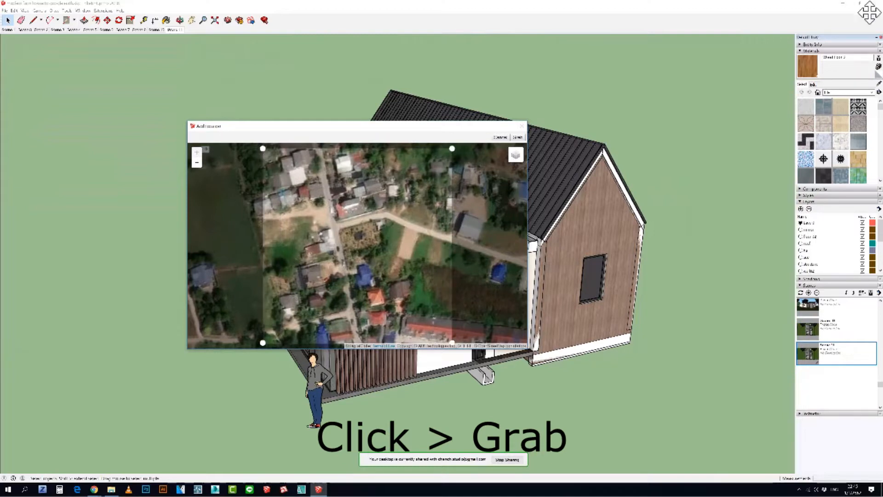
pyautogui.moveTo(359, 236); pyautogui.dragTo(356, 245)
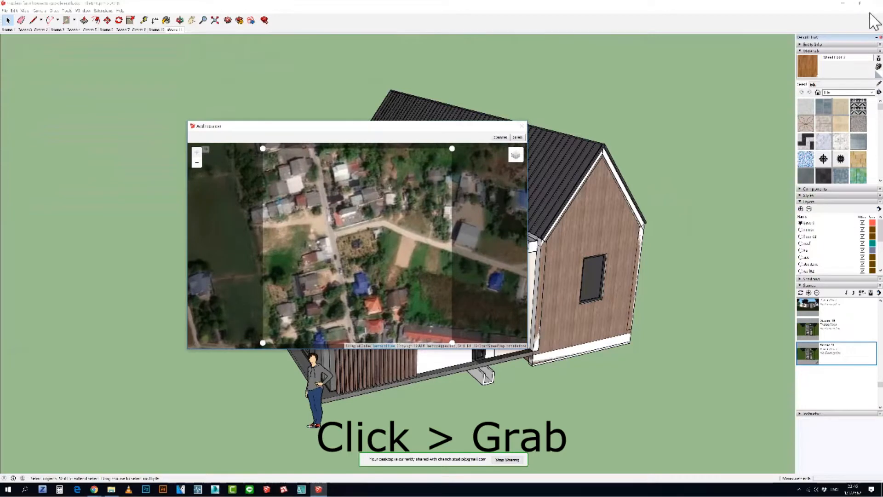
pyautogui.click(518, 137)
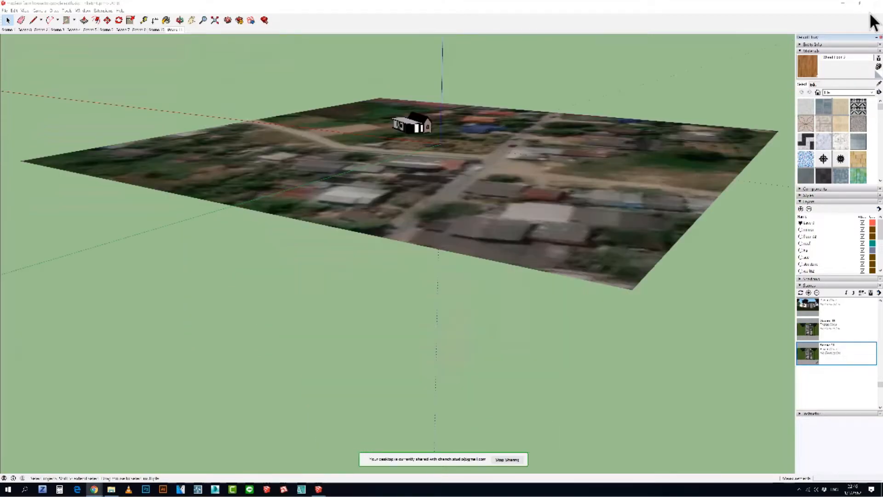
# Step: Move the house model onto the vacant brown plot beside the road junction
pyautogui.moveTo(442, 207); pyautogui.dragTo(442, 299, button='middle')
pyautogui.moveTo(874, 21); pyautogui.dragTo(865, 11, button='middle')
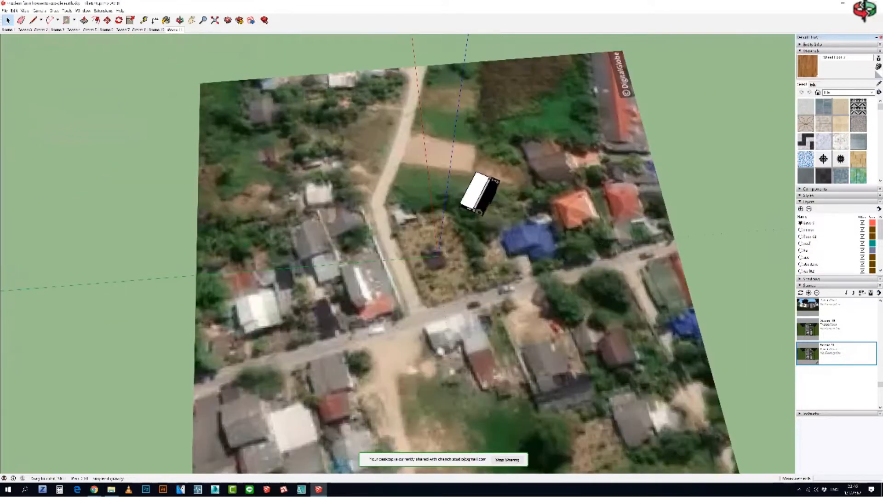
pyautogui.moveTo(506, 276); pyautogui.dragTo(313, 216, button='middle')
pyautogui.scroll(3, 455, 295)
pyautogui.click(460, 290)
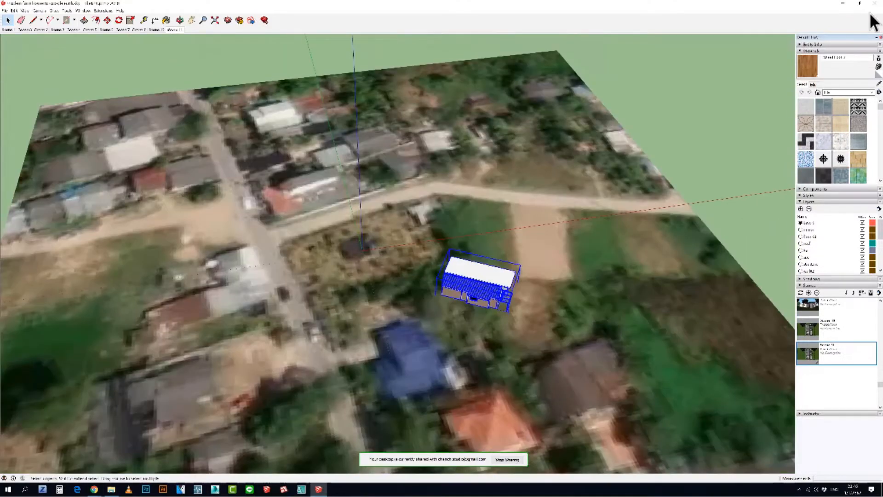
pyautogui.moveTo(874, 20); pyautogui.dragTo(865, 12, button='middle')
pyautogui.moveTo(487, 276); pyautogui.dragTo(476, 308, button='middle')
pyautogui.press('m')
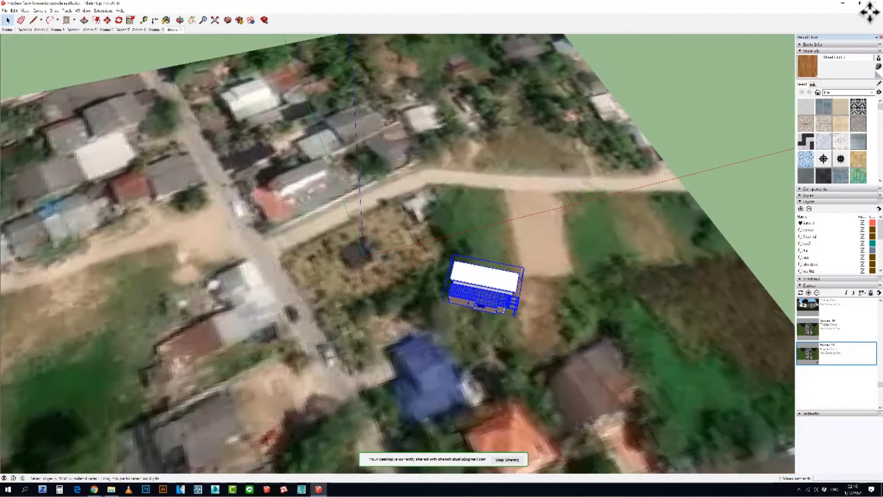
pyautogui.scroll(3, 464, 308)
pyautogui.scroll(1, 449, 302)
pyautogui.click(529, 329)
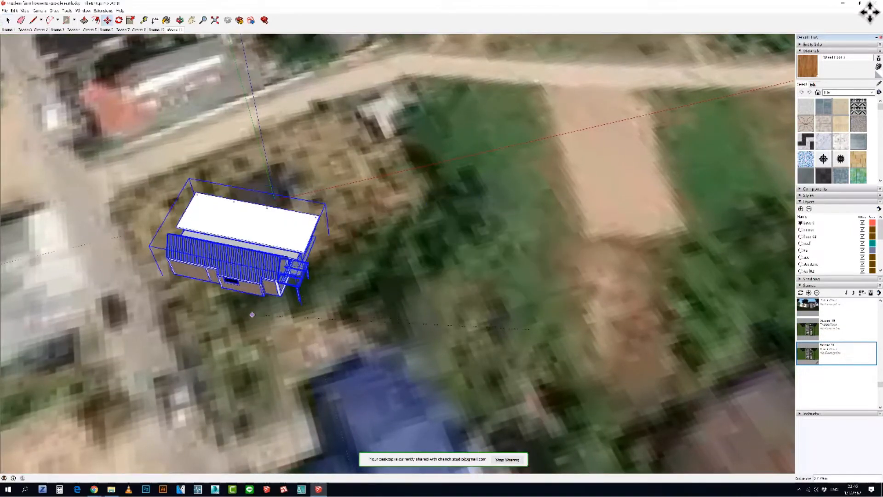
pyautogui.click(252, 315)
# Step: Rotate the house about its road-side corner so its long side runs roughly parallel to the plot's edge
pyautogui.press('q')
pyautogui.click(173, 278)
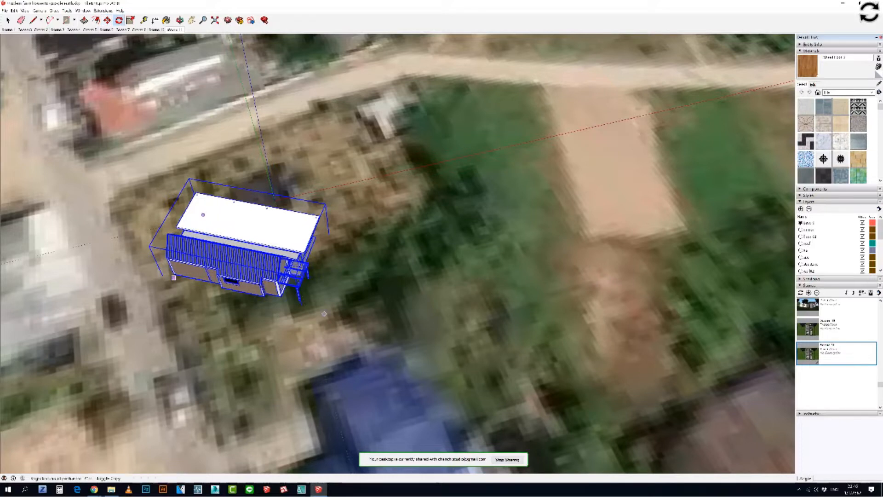
pyautogui.click(324, 314)
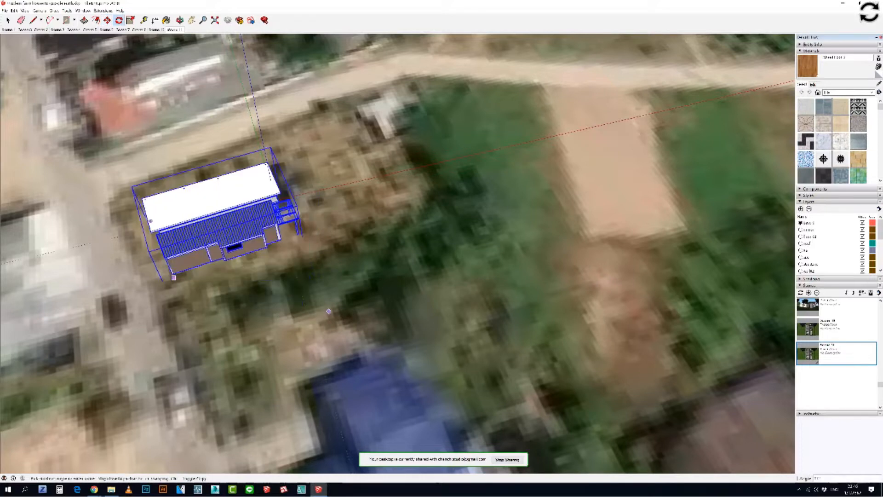
pyautogui.click(329, 310)
pyautogui.moveTo(329, 311)
pyautogui.mouseDown(button='middle')
pyautogui.moveTo(465, 329)
pyautogui.moveTo(342, 325)
pyautogui.moveTo(366, 296)
pyautogui.mouseUp(button='middle')
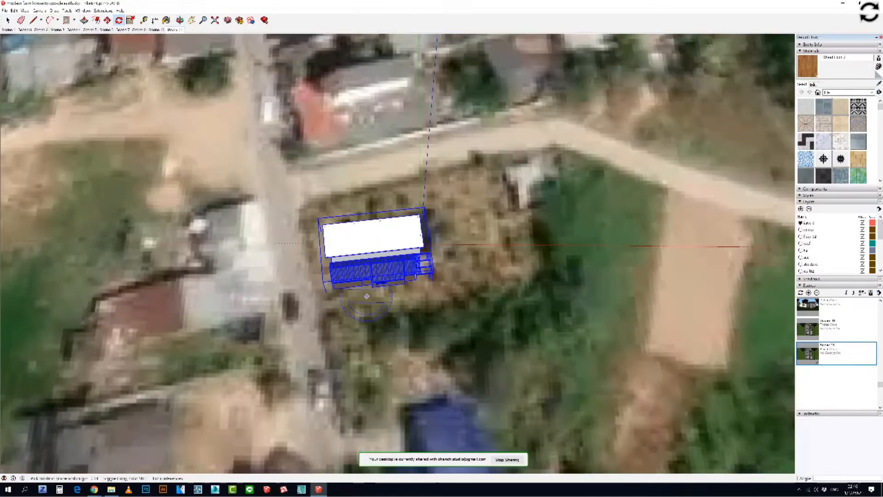
# Step: Move the house to the plot's corner at the road junction and rotate it slightly to follow the side road
pyautogui.press('m')
pyautogui.moveTo(358, 303); pyautogui.dragTo(324, 220)
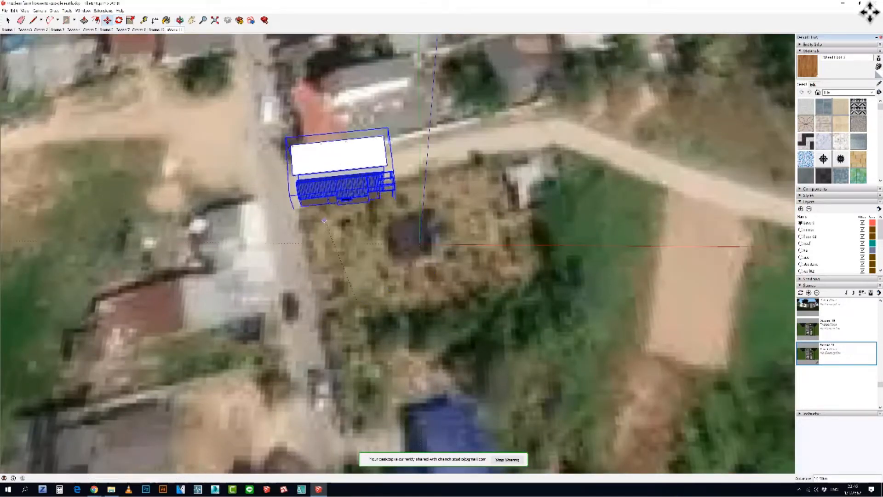
pyautogui.click(324, 220)
pyautogui.press('q')
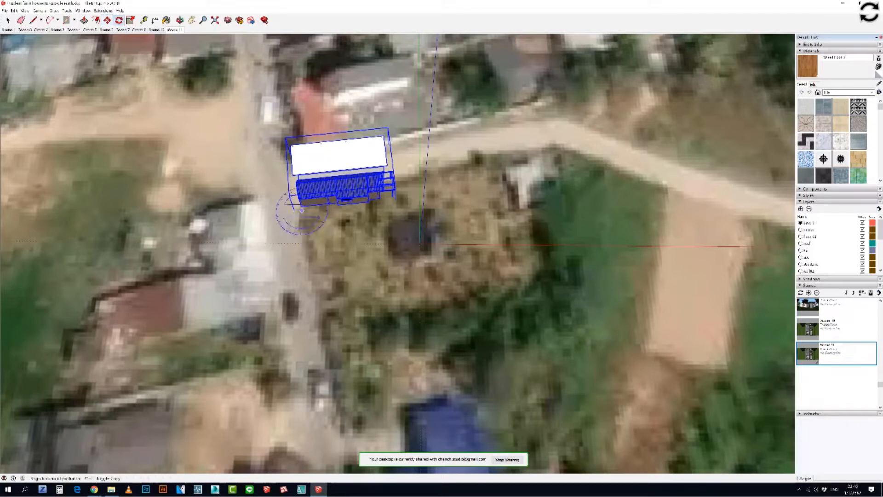
pyautogui.click(464, 212)
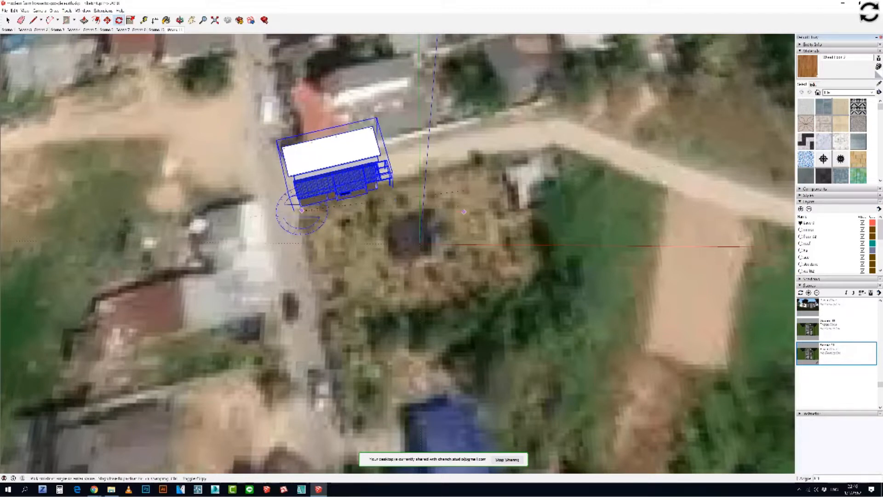
pyautogui.click(455, 196)
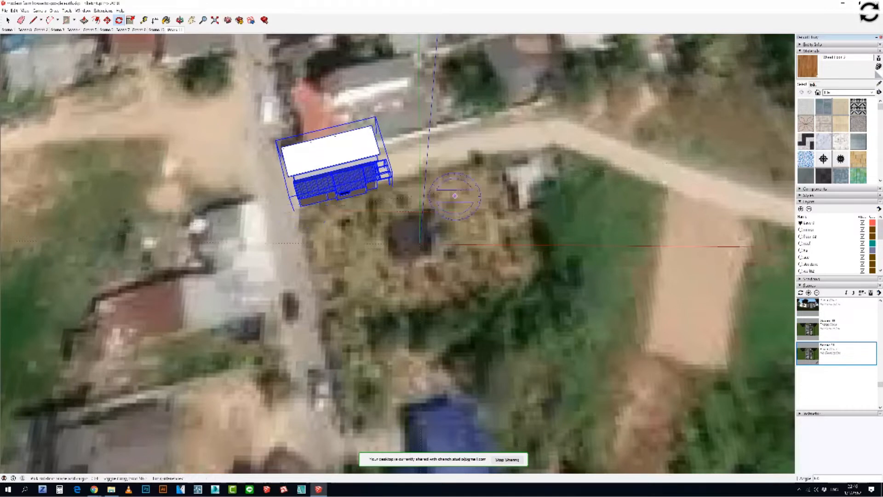
# Step: Move the house back inside the brown plot, near the main road, and deselect it
pyautogui.press('m')
pyautogui.moveTo(347, 208); pyautogui.dragTo(405, 305)
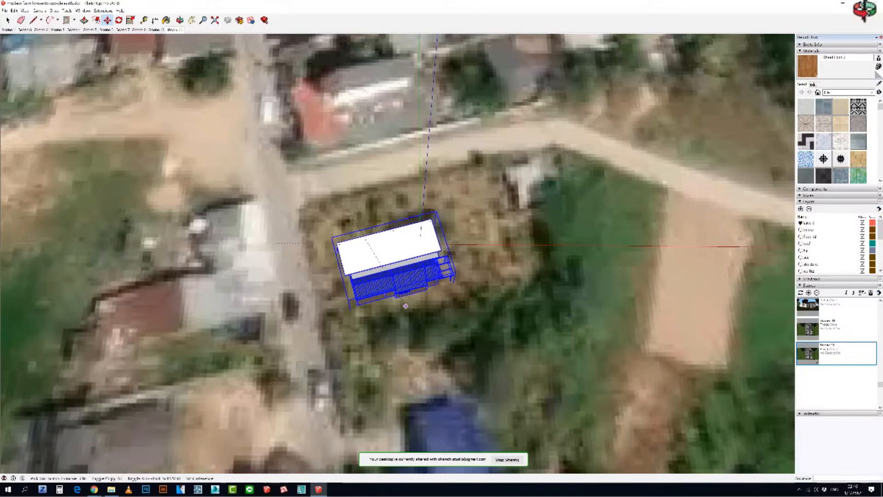
pyautogui.moveTo(406, 305)
pyautogui.mouseDown(button='middle')
pyautogui.moveTo(429, 280)
pyautogui.moveTo(456, 290)
pyautogui.moveTo(394, 316)
pyautogui.mouseUp(button='middle')
pyautogui.scroll(-3, 397, 314)
pyautogui.moveTo(865, 11); pyautogui.dragTo(872, 21, button='middle')
pyautogui.scroll(3, 871, 14)
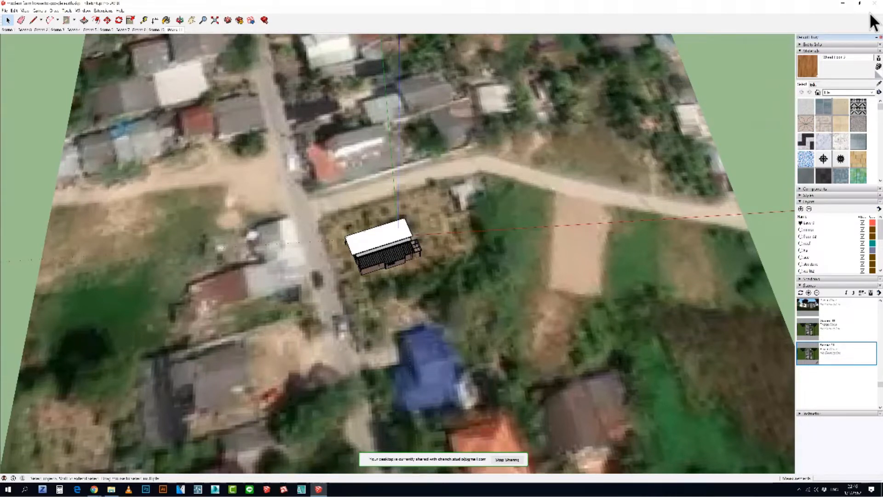
# Step: Rotate the house slightly about a point in front of its road-facing gable to align it better with the plot
pyautogui.moveTo(870, 14)
pyautogui.mouseDown(button='middle')
pyautogui.moveTo(874, 23)
pyautogui.moveTo(871, 13)
pyautogui.mouseUp(button='middle')
pyautogui.scroll(1, 870, 14)
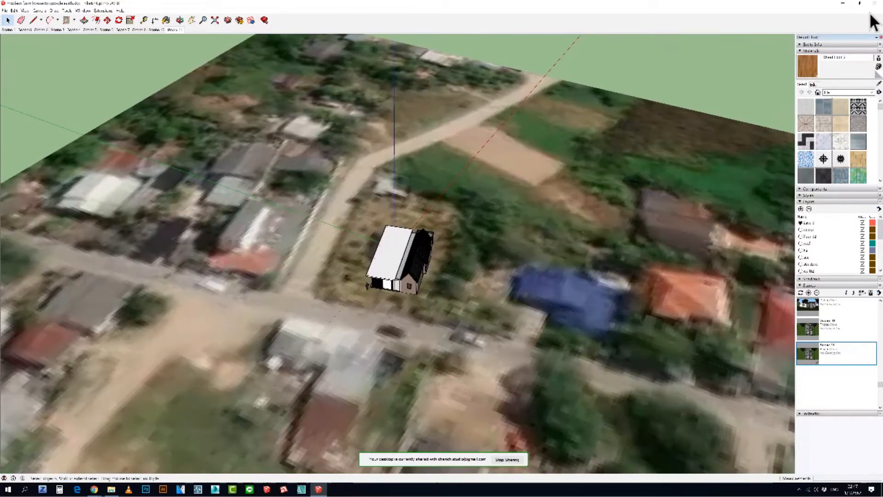
pyautogui.scroll(-2, 871, 13)
pyautogui.moveTo(874, 22); pyautogui.dragTo(865, 11, button='middle')
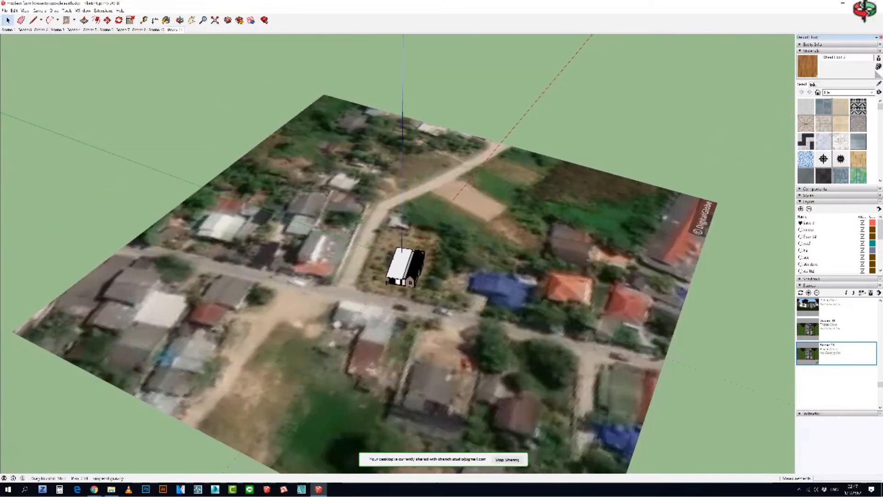
pyautogui.scroll(2, 870, 15)
pyautogui.scroll(1, 416, 297)
pyautogui.click(416, 294)
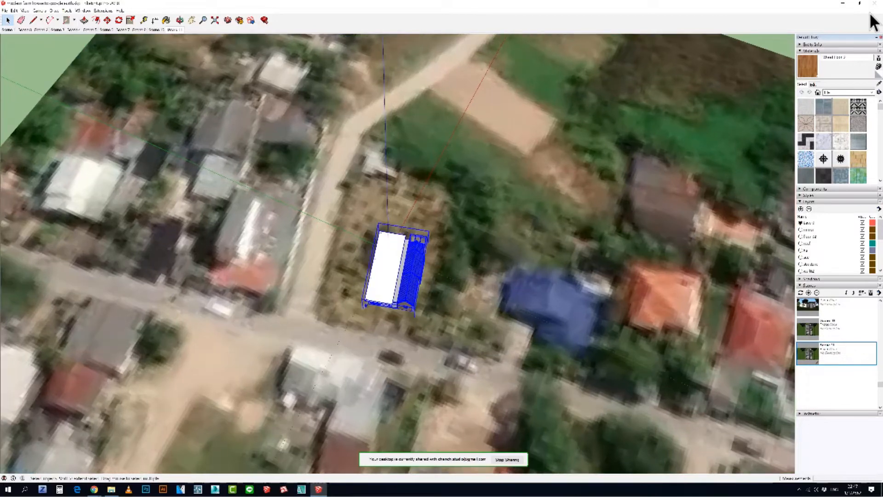
pyautogui.moveTo(874, 22); pyautogui.dragTo(869, 11, button='middle')
pyautogui.scroll(1, 391, 310)
pyautogui.click(396, 319)
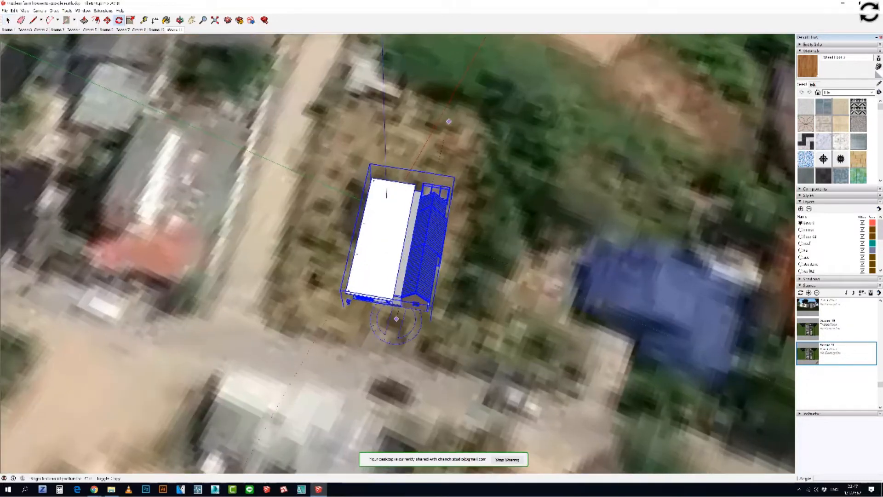
pyautogui.click(449, 122)
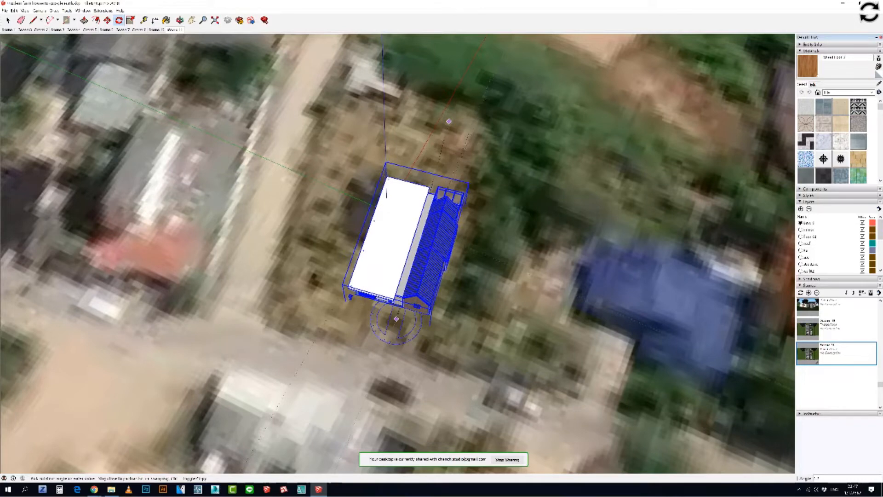
pyautogui.click(449, 122)
pyautogui.scroll(-2, 515, 239)
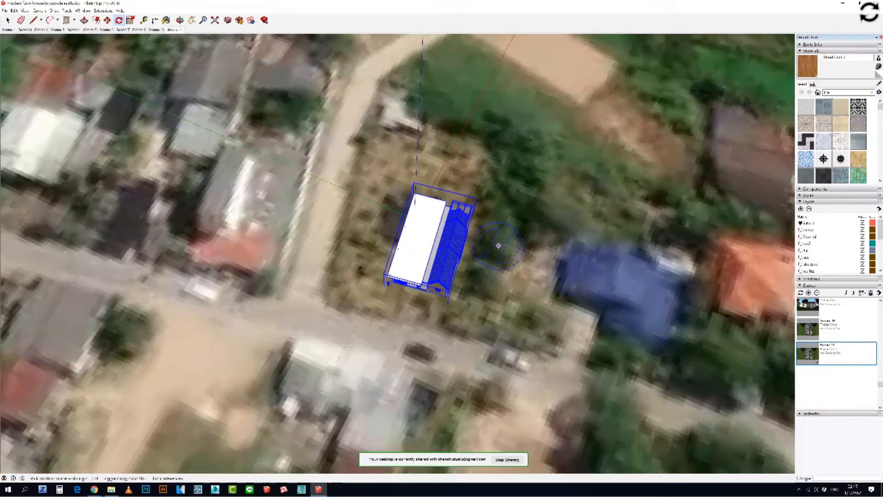
# Step: End the rotation of the house and clear the selection
pyautogui.moveTo(499, 245)
pyautogui.mouseDown(button='middle')
pyautogui.moveTo(604, 270)
pyautogui.moveTo(465, 230)
pyautogui.moveTo(497, 239)
pyautogui.mouseUp(button='middle')
pyautogui.press('space')
pyautogui.hotkey('ctrl', 't')
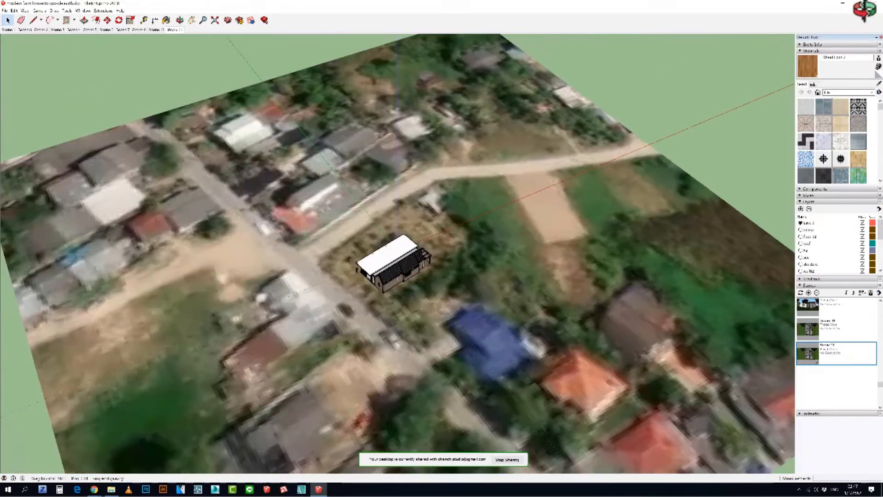
pyautogui.moveTo(865, 10); pyautogui.dragTo(871, 14, button='middle')
# Step: Start a 3D model export and name the file "modern farm house to google earth 02.kmz"
pyautogui.hotkey('alt', 'e')
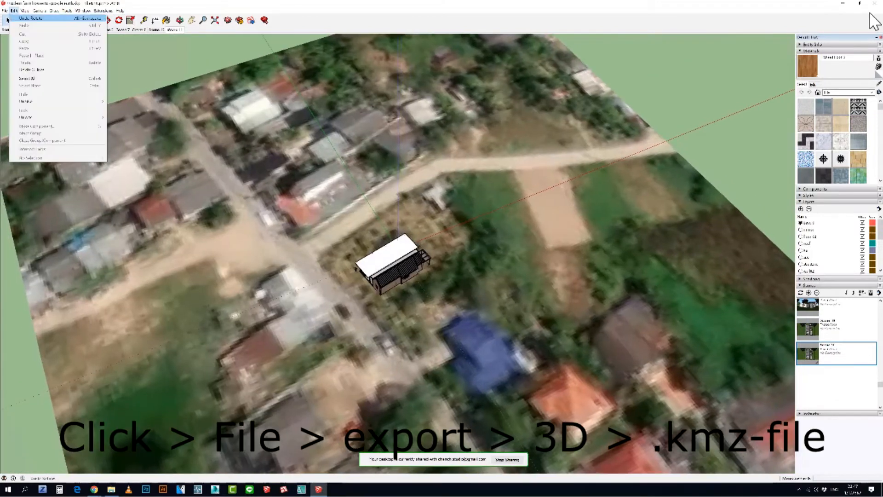
pyautogui.press('Left')
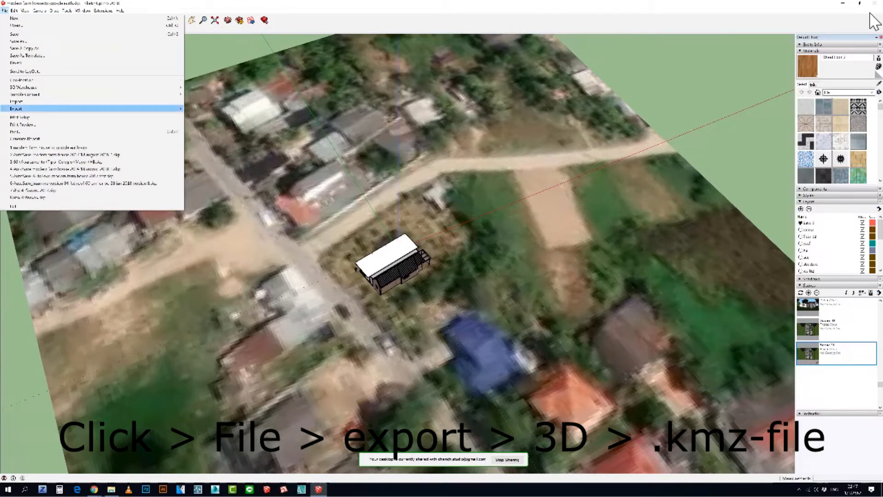
pyautogui.press('Right')
pyautogui.press('Return')
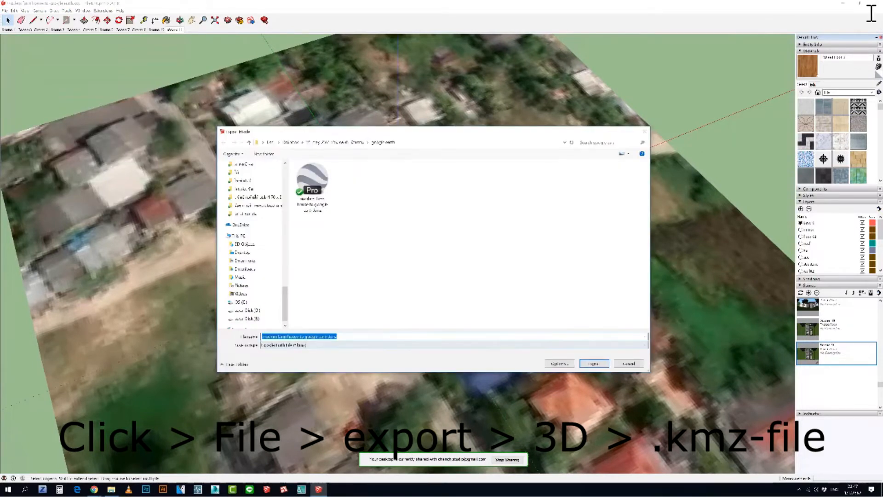
pyautogui.press('End')
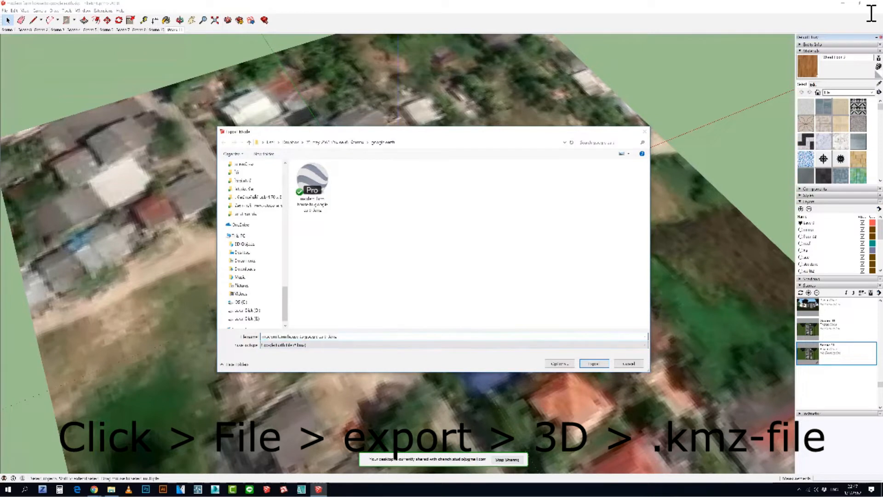
pyautogui.press('Left')
pyautogui.press('Left')
pyautogui.press('Left')
pyautogui.write('02')
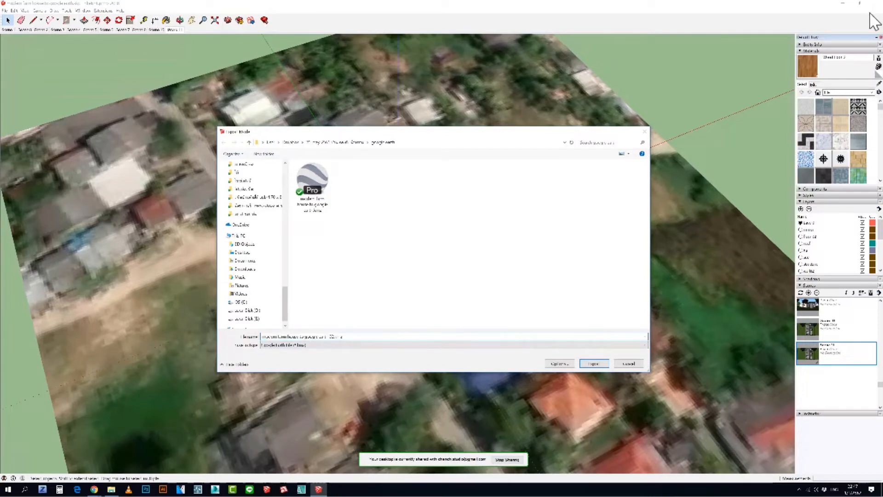
# Step: Keep Google Earth File (*.kmz) as the export format and export the model
pyautogui.press('Tab')
pyautogui.hotkey('alt', 'Down')
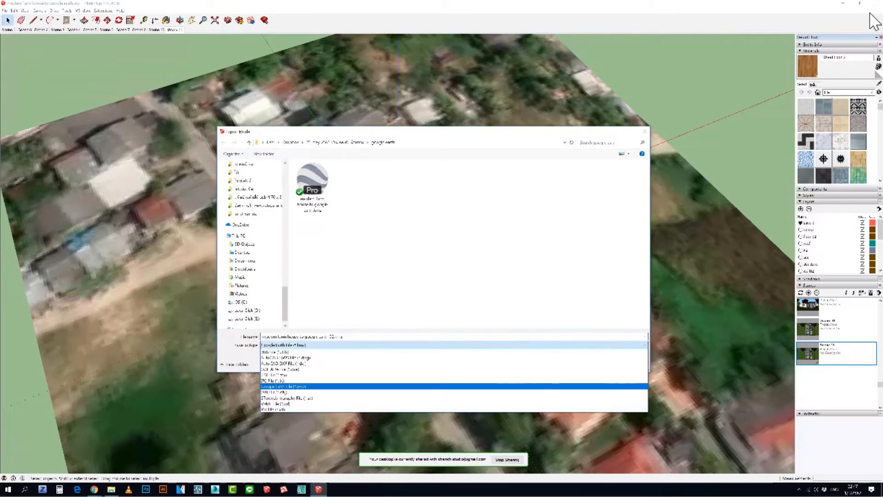
pyautogui.press('Return')
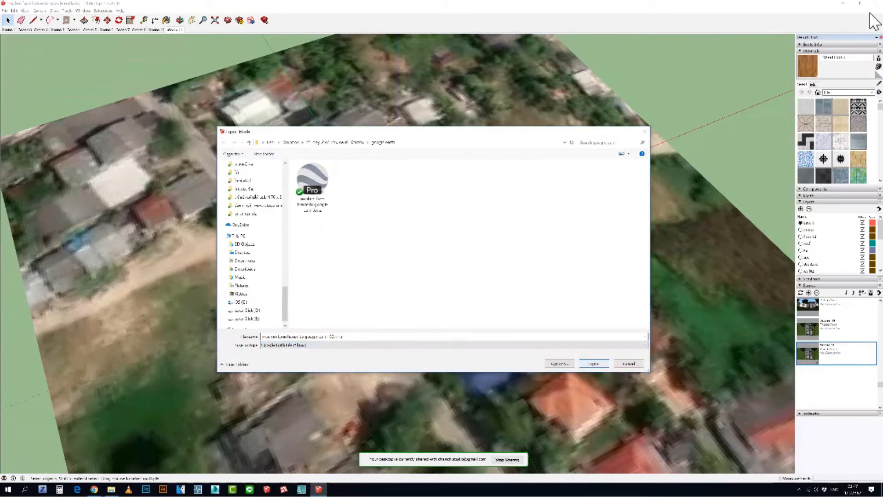
pyautogui.hotkey('shift', 'Tab')
pyautogui.press('Return')
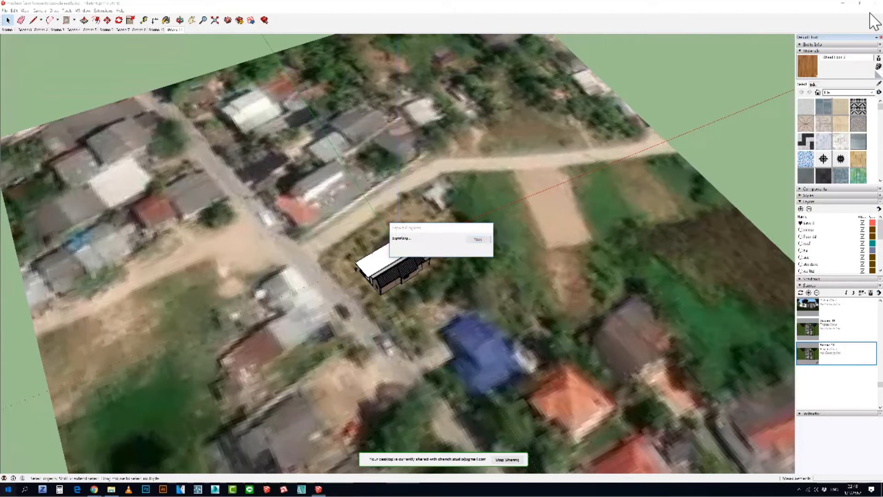
# Step: Launch Google Earth Pro and dismiss its start-up tips
pyautogui.press('super')
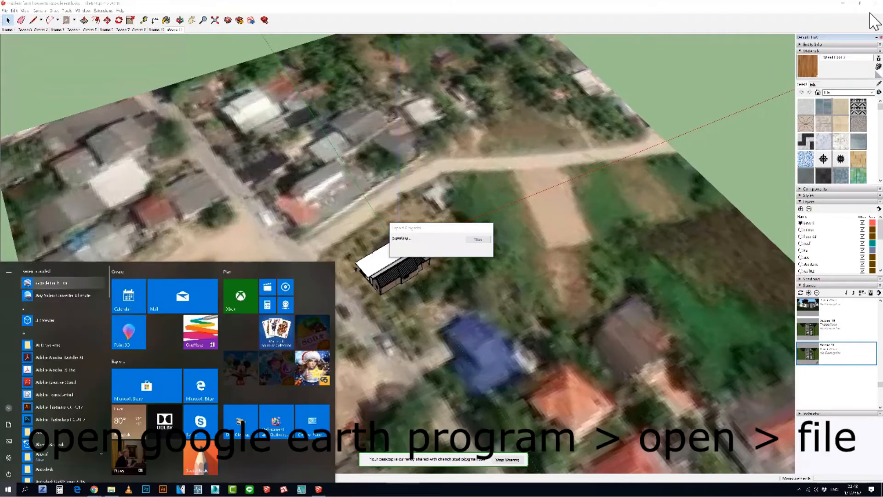
pyautogui.press('Return')
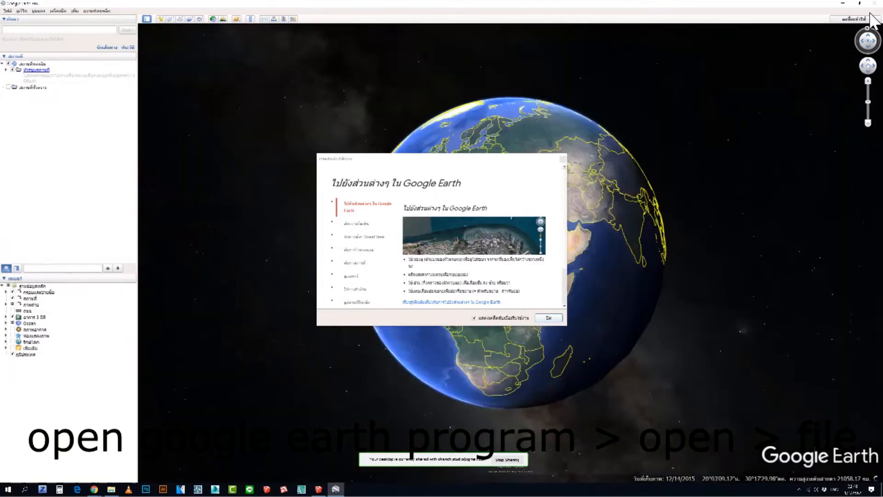
pyautogui.press('Escape')
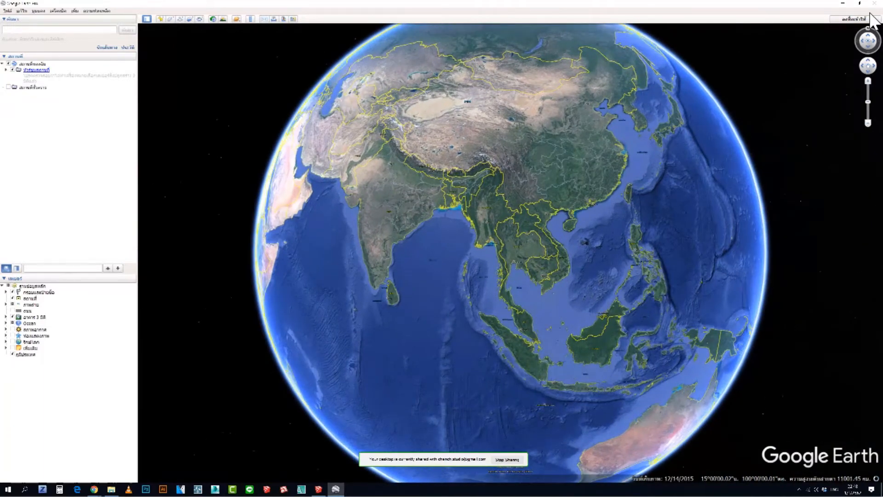
# Step: Open "modern farm house to google earth 02.kmz" from the google earth folder and dismiss the geometry warning
pyautogui.hotkey('alt', 'f')
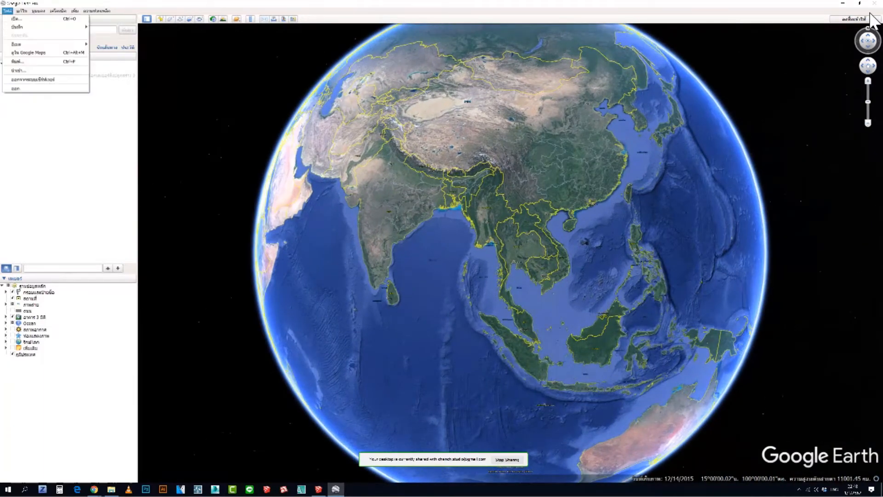
pyautogui.press('Down')
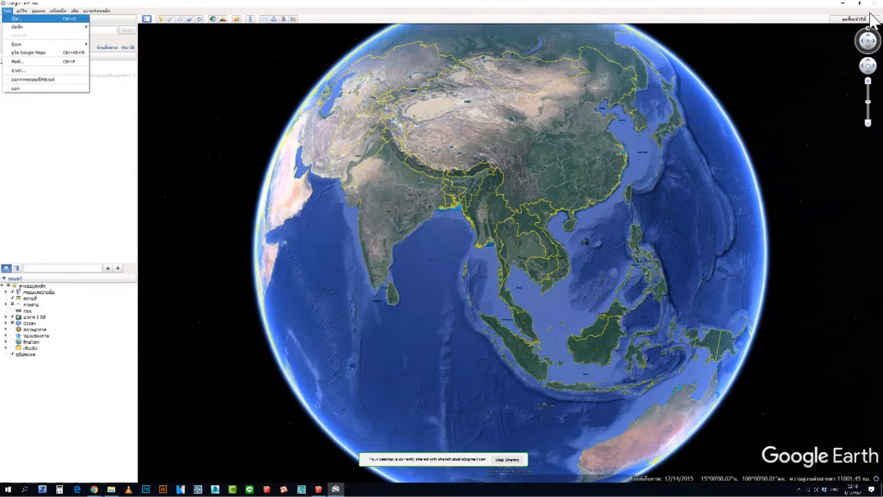
pyautogui.press('Down')
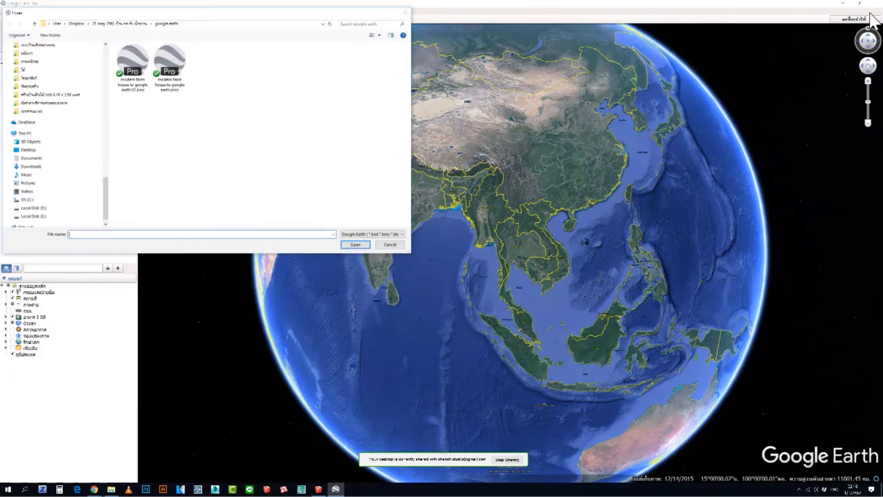
pyautogui.click(133, 68)
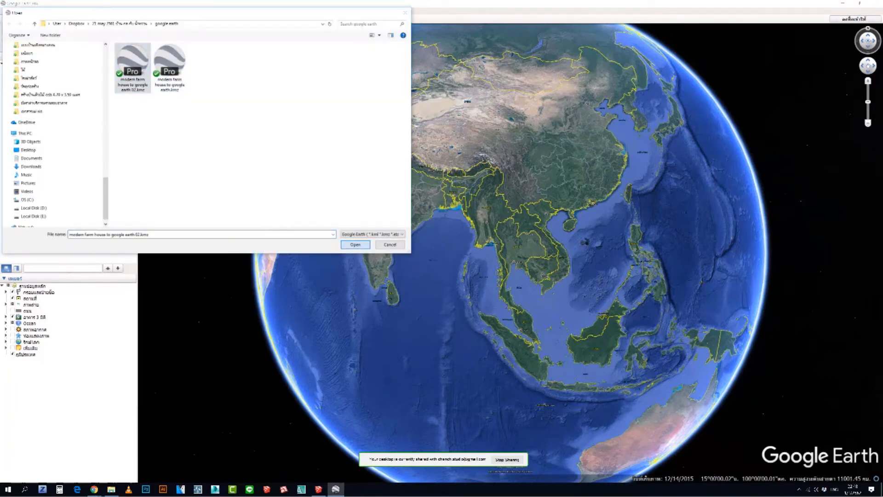
pyautogui.click(355, 244)
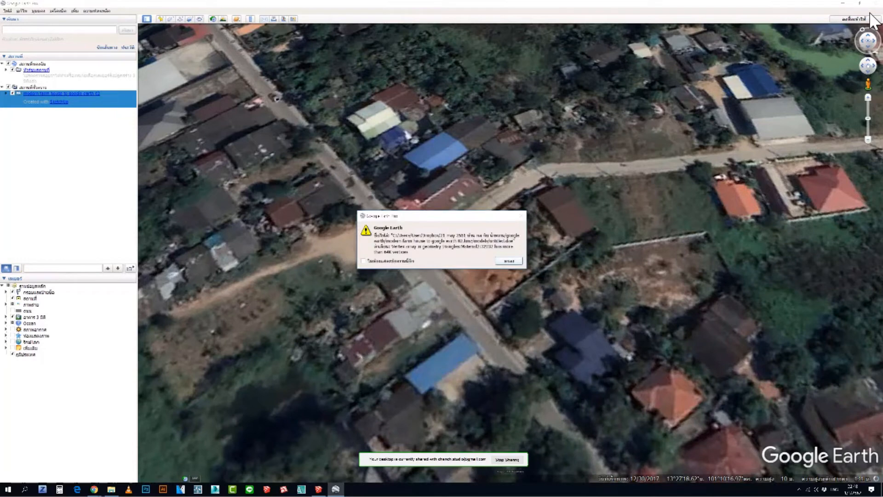
pyautogui.press('Return')
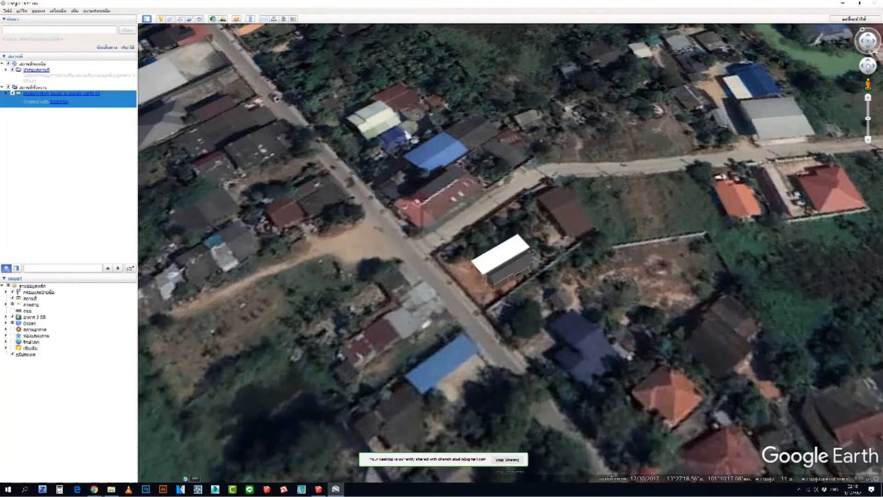
# Step: Examine the imported house on its plot up close, its surroundings, and its location on the whole globe
pyautogui.moveTo(490, 281)
pyautogui.mouseDown(button='middle')
pyautogui.moveTo(507, 288)
pyautogui.moveTo(521, 258)
pyautogui.moveTo(498, 261)
pyautogui.moveTo(506, 278)
pyautogui.moveTo(467, 318)
pyautogui.mouseUp(button='middle')
pyautogui.scroll(2, 497, 261)
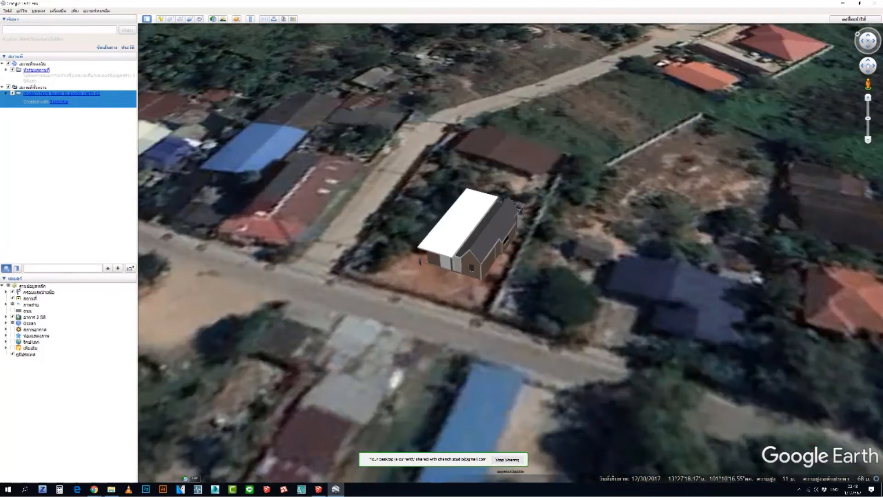
pyautogui.moveTo(469, 267); pyautogui.dragTo(469, 313, button='middle')
pyautogui.scroll(-3, 518, 271)
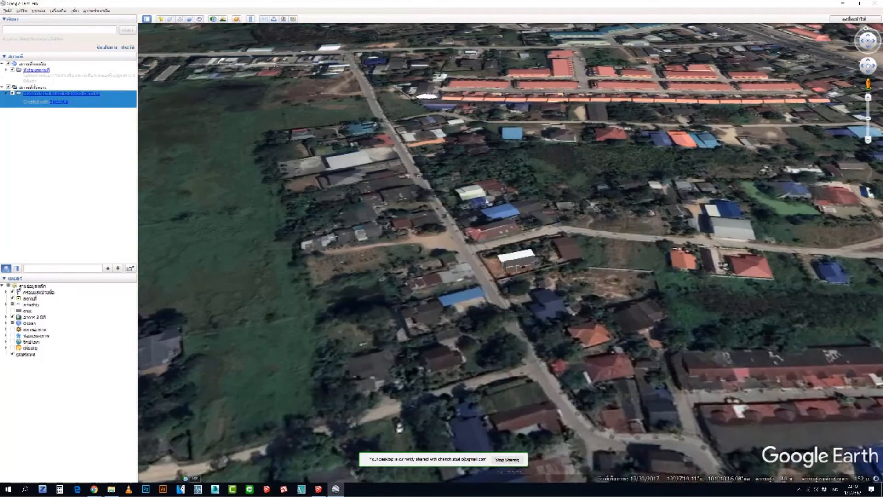
pyautogui.scroll(-3, 507, 254)
pyautogui.scroll(-3, 507, 253)
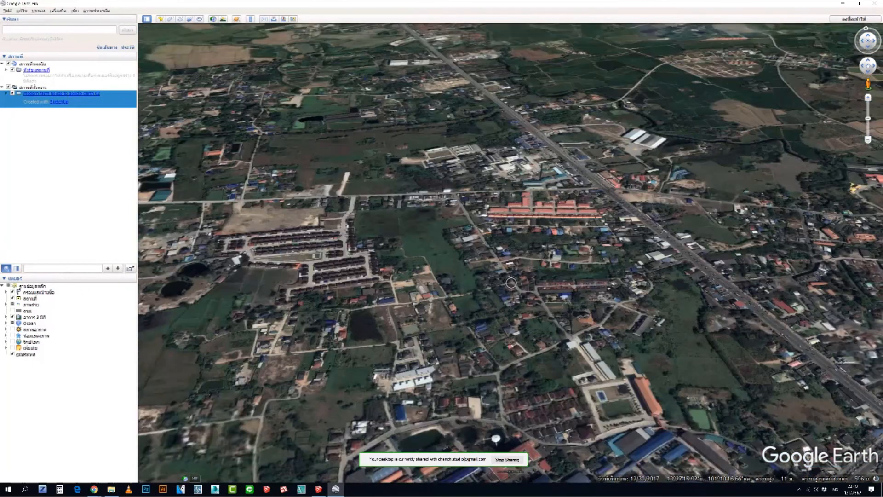
pyautogui.scroll(-3, 510, 283)
pyautogui.scroll(-3, 511, 280)
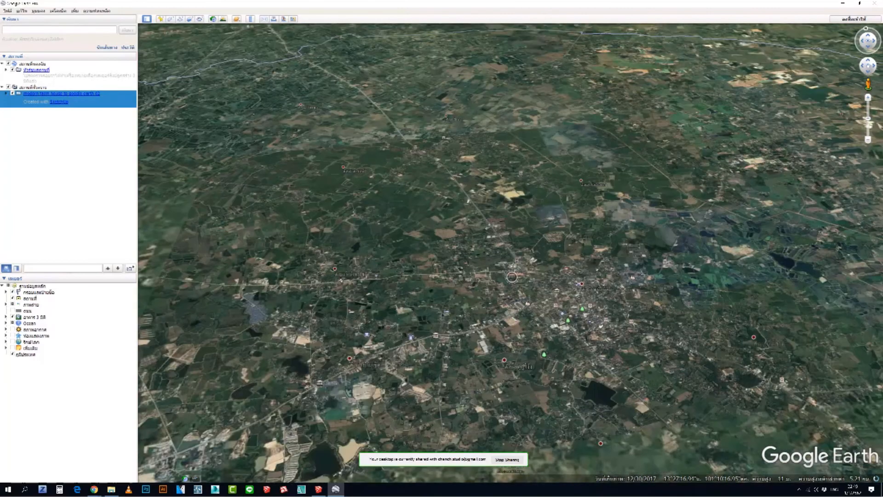
pyautogui.scroll(-3, 512, 279)
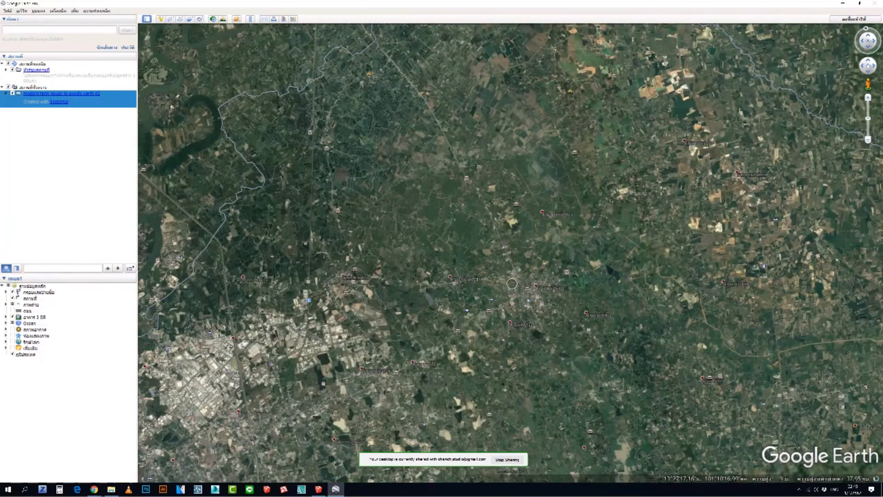
pyautogui.scroll(-5, 512, 283)
pyautogui.scroll(-3, 513, 282)
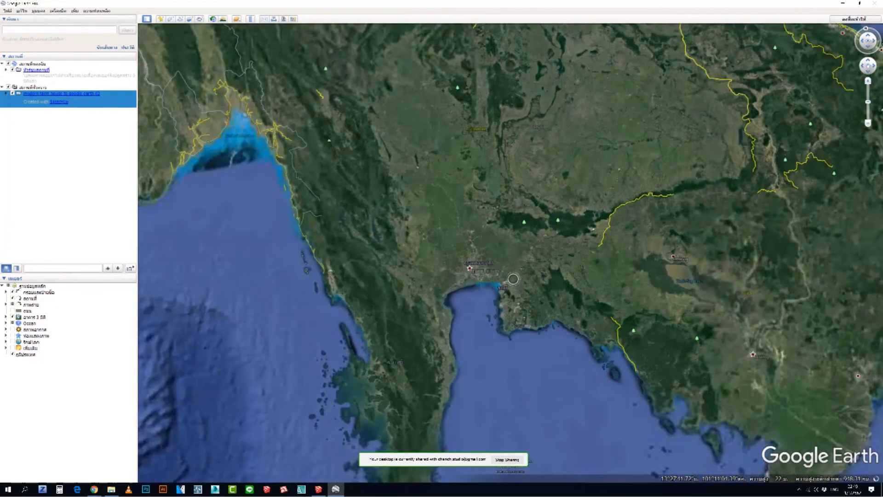
pyautogui.scroll(-3, 513, 279)
pyautogui.scroll(-3, 514, 278)
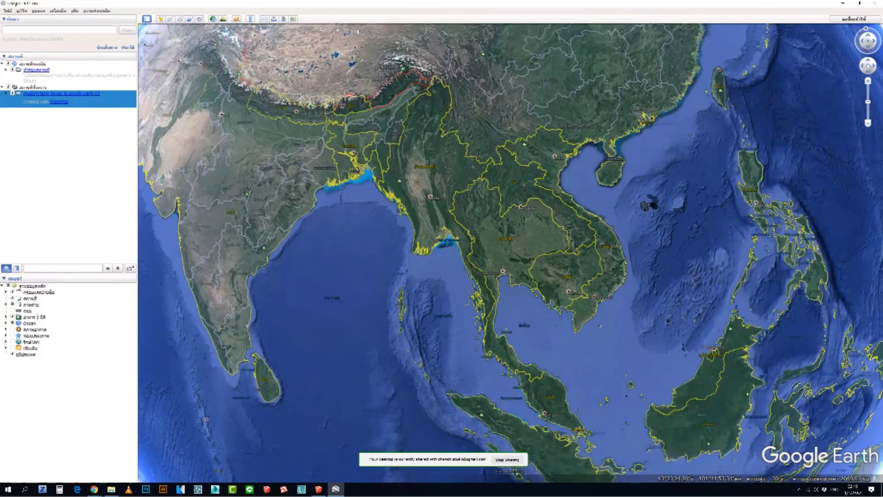
pyautogui.scroll(-3, 512, 268)
pyautogui.scroll(-3, 512, 268)
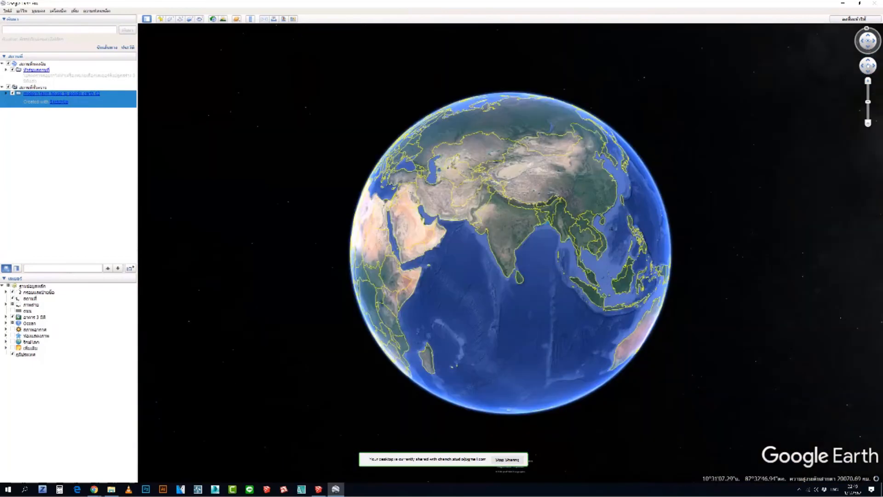
pyautogui.moveTo(544, 263); pyautogui.dragTo(351, 253)
pyautogui.moveTo(548, 138); pyautogui.dragTo(544, 198)
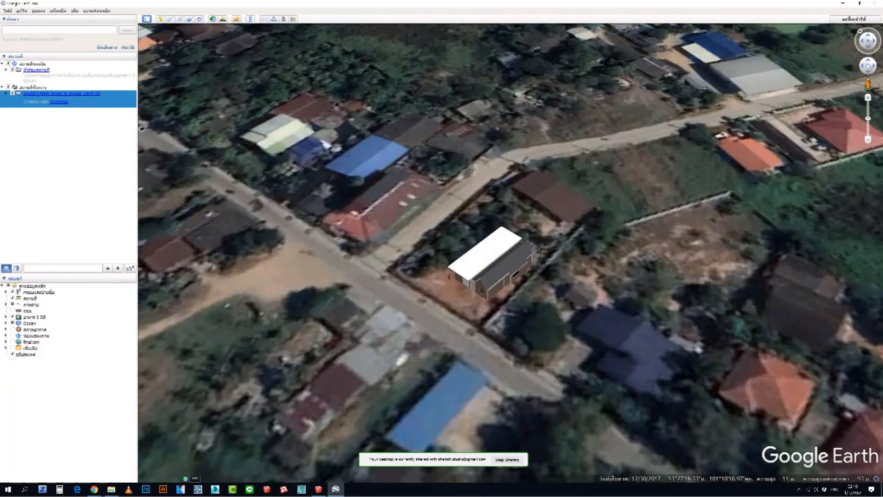
# Step: Save the imported house model to My Places
pyautogui.click(8, 10)
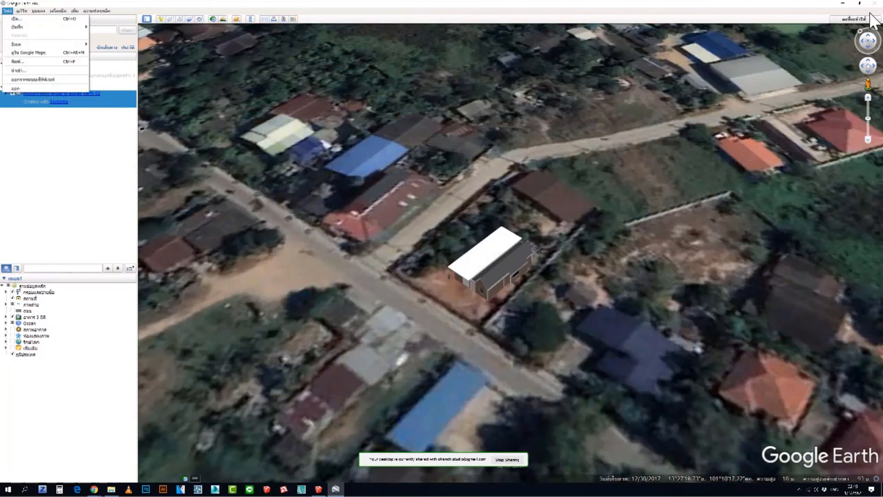
pyautogui.press('Right')
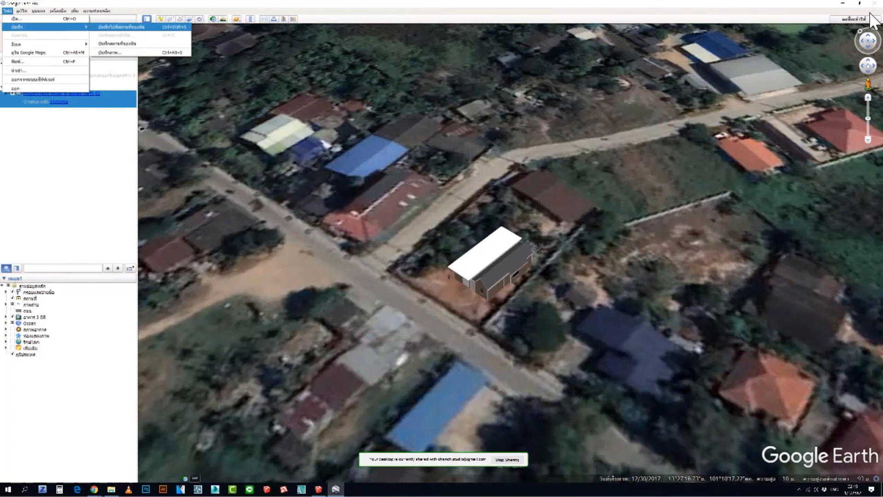
pyautogui.press('Return')
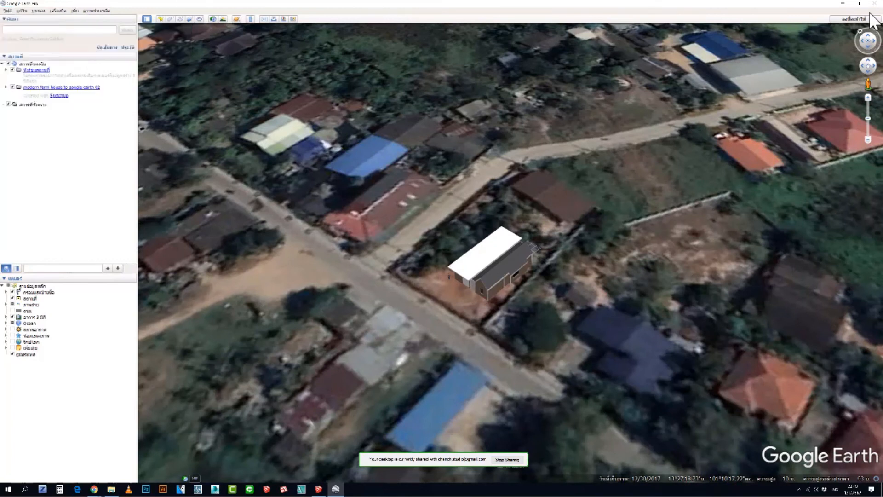